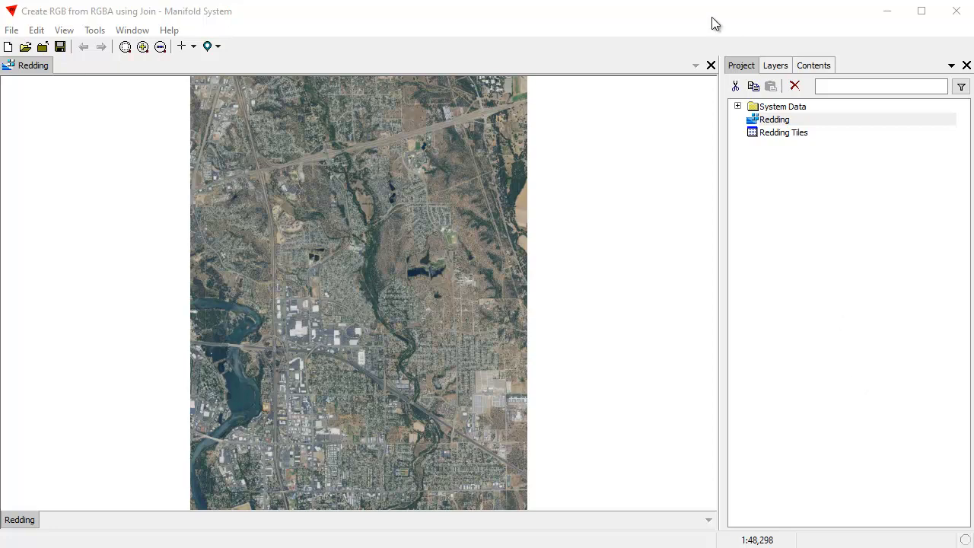
Step: Check the tile data type and coordinate system in the Redding image's component information
click(694, 22)
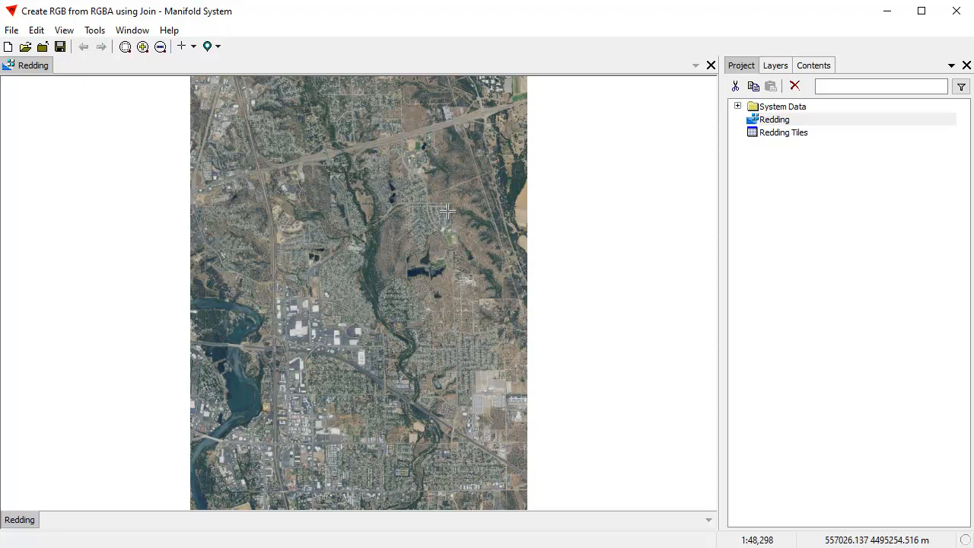
click(819, 66)
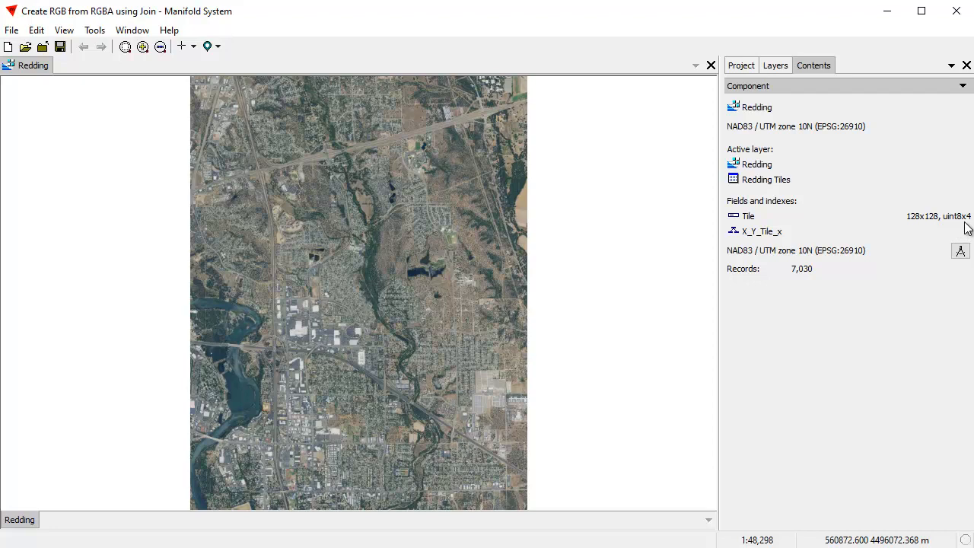
click(742, 65)
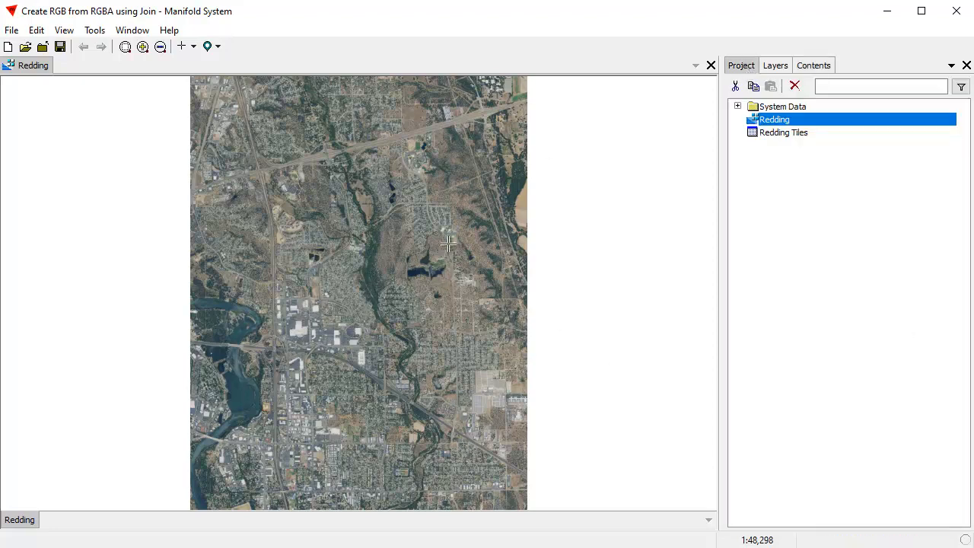
Step: Join the Redding image with itself, copying Channel 3 into Channel 0, Channel 0 into Channel 1, and Channel 1 into Channel 2
drag(330, 161, 464, 244)
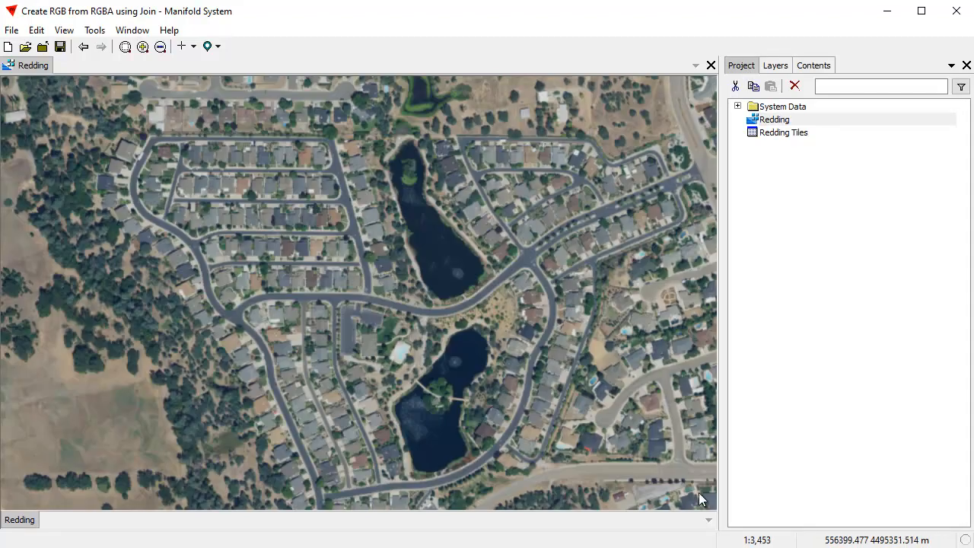
drag(612, 344, 481, 339)
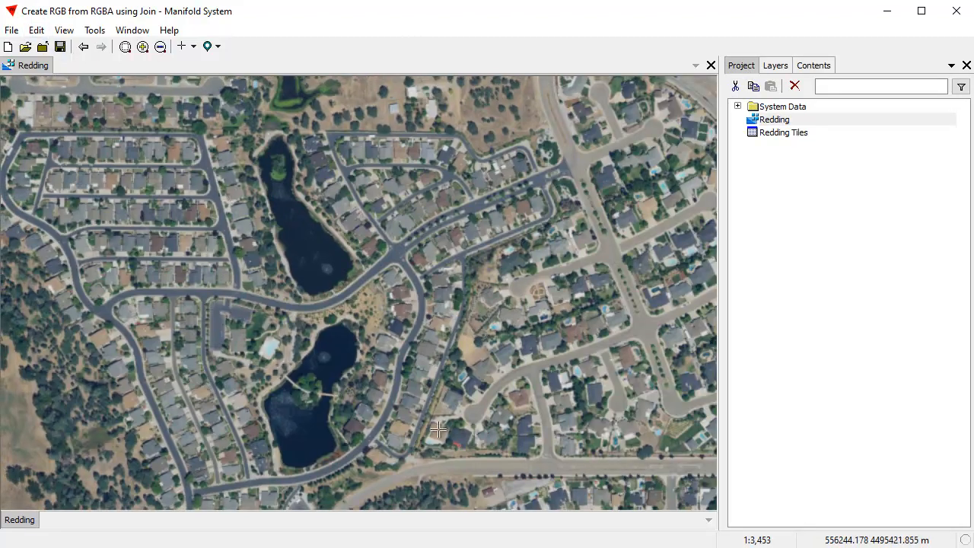
click(36, 30)
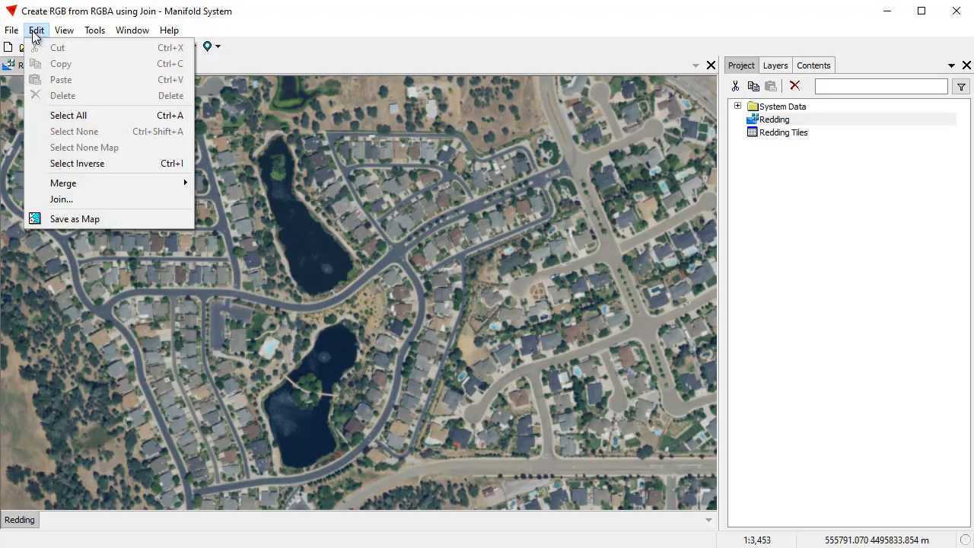
click(61, 200)
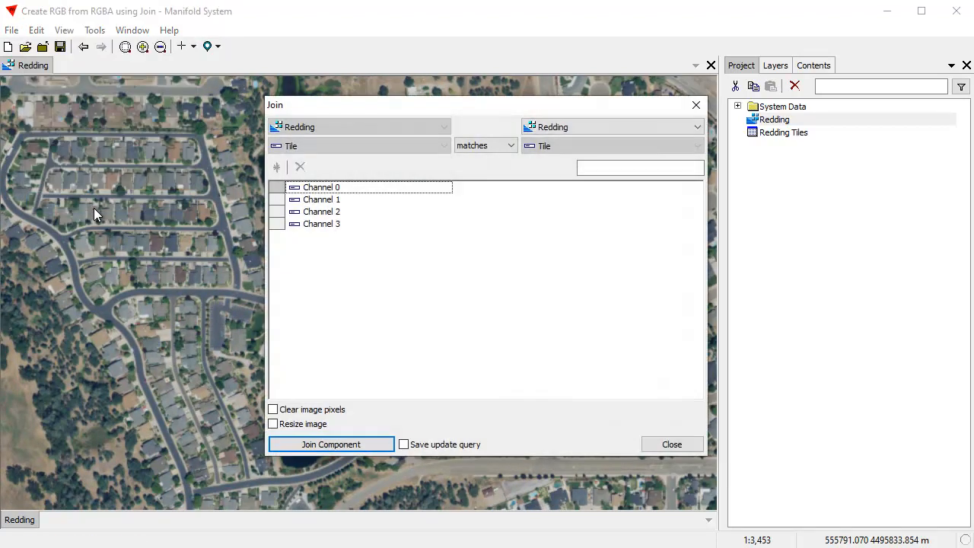
click(575, 189)
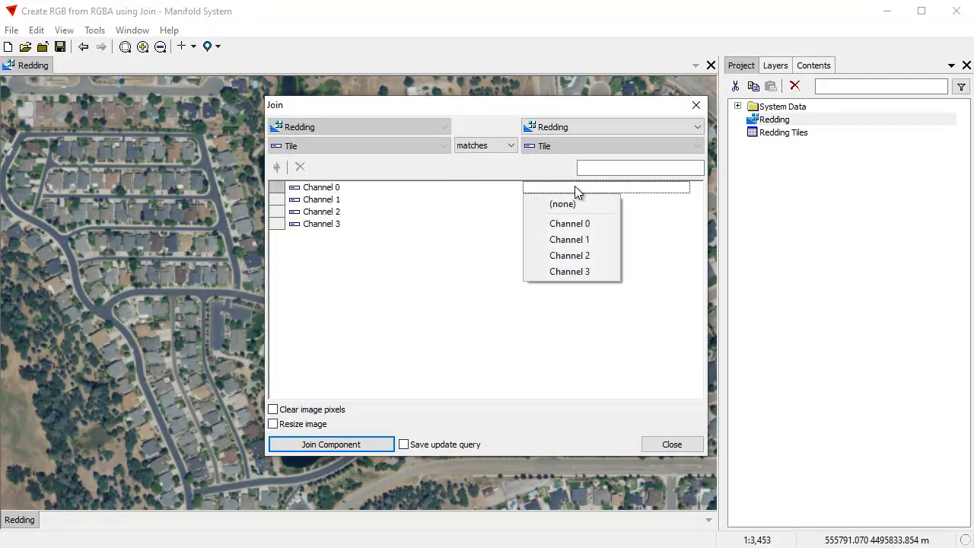
click(577, 270)
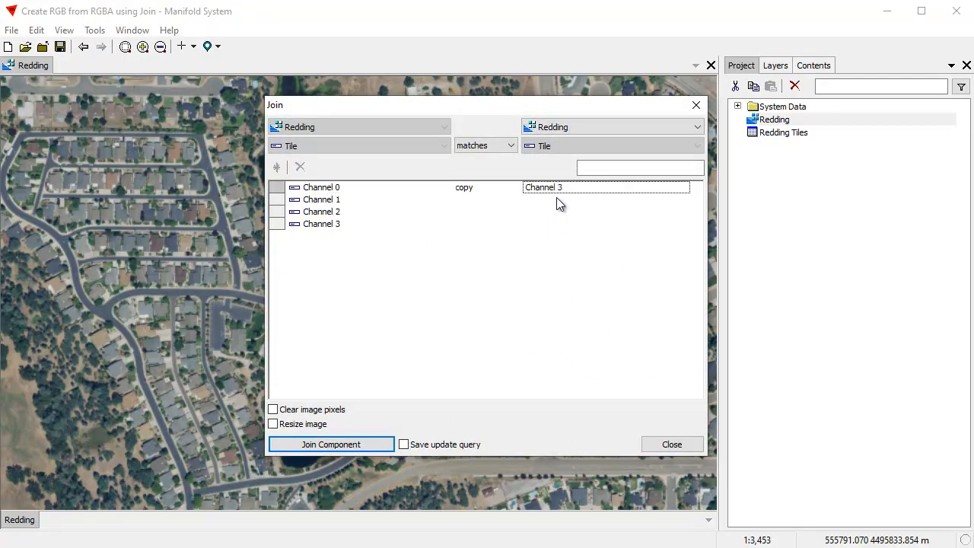
click(557, 198)
click(578, 234)
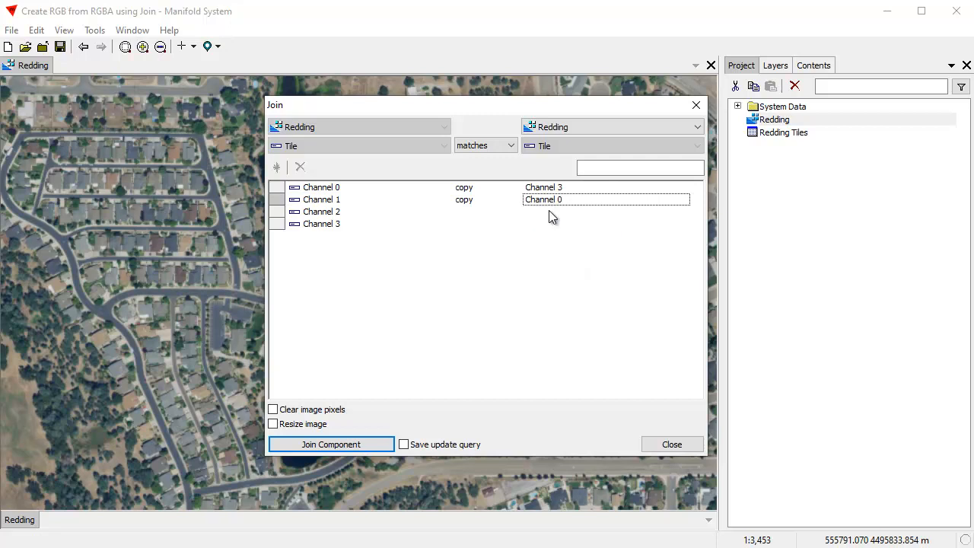
click(551, 212)
click(560, 262)
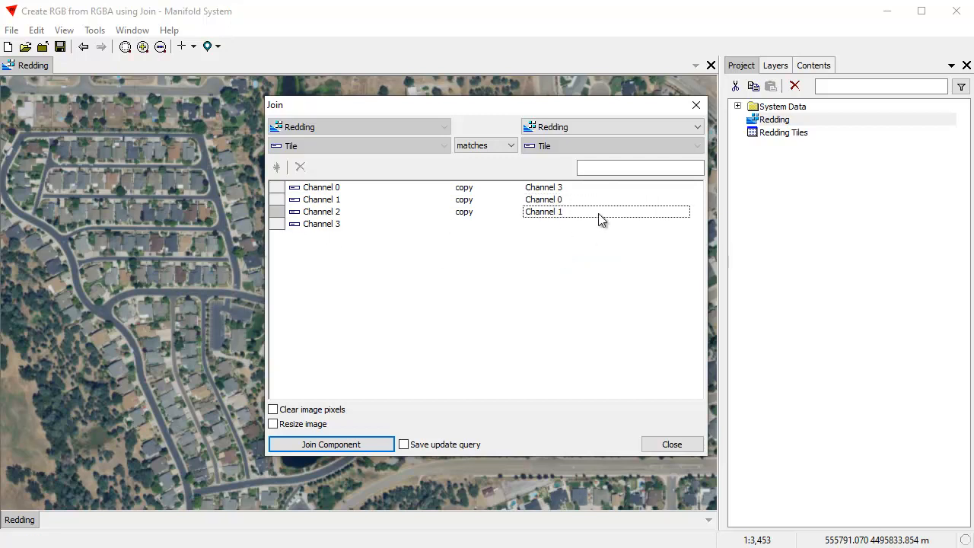
click(363, 442)
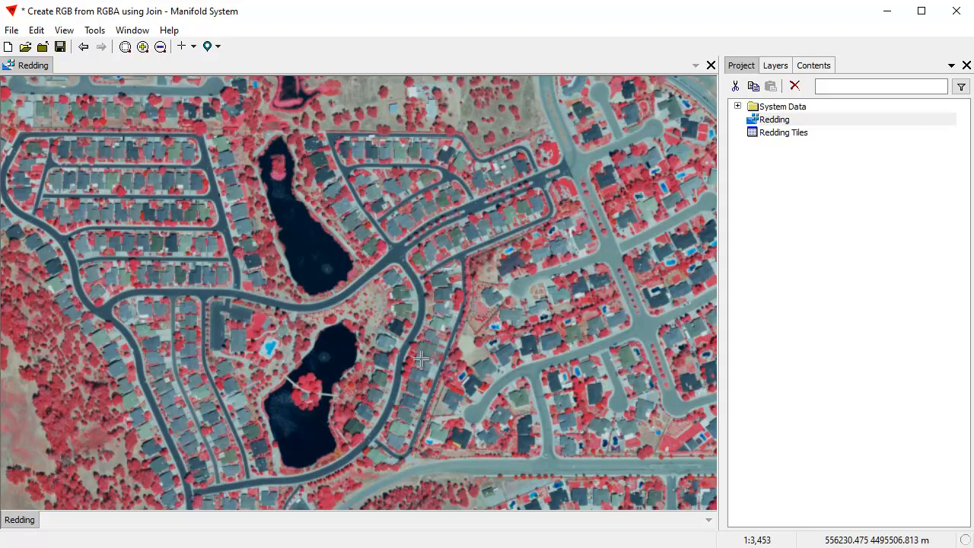
Step: Review the Redding image's component information and style channel assignments, and bring up its available project commands
drag(320, 347, 382, 329)
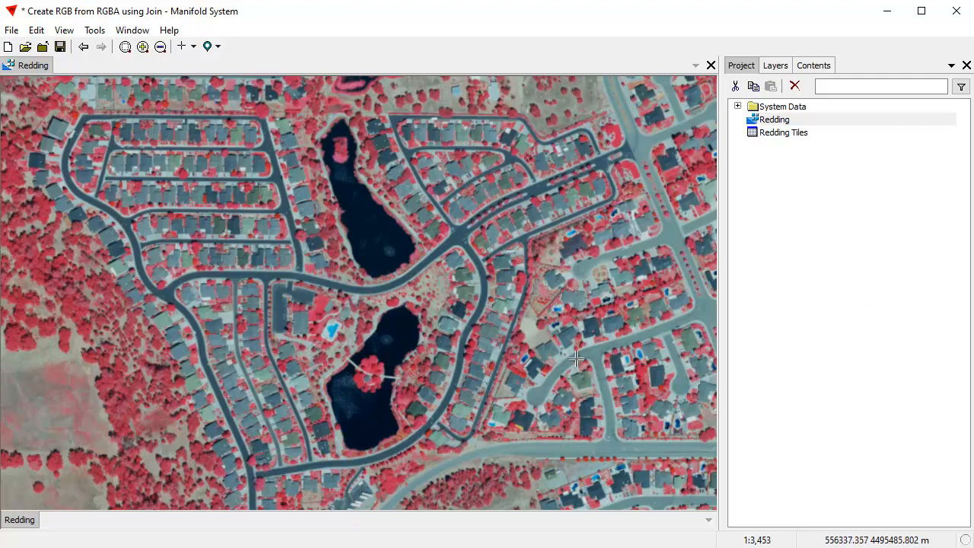
click(827, 67)
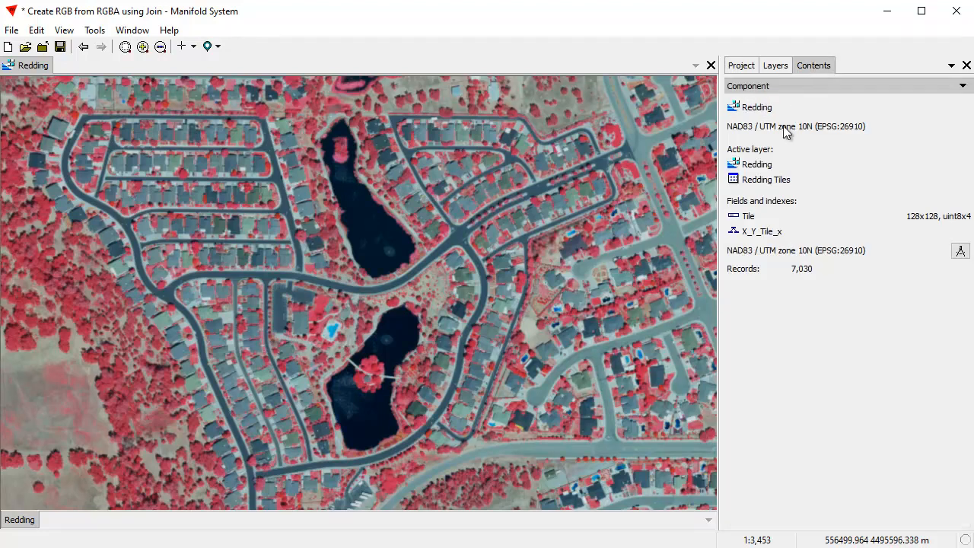
click(774, 88)
click(780, 153)
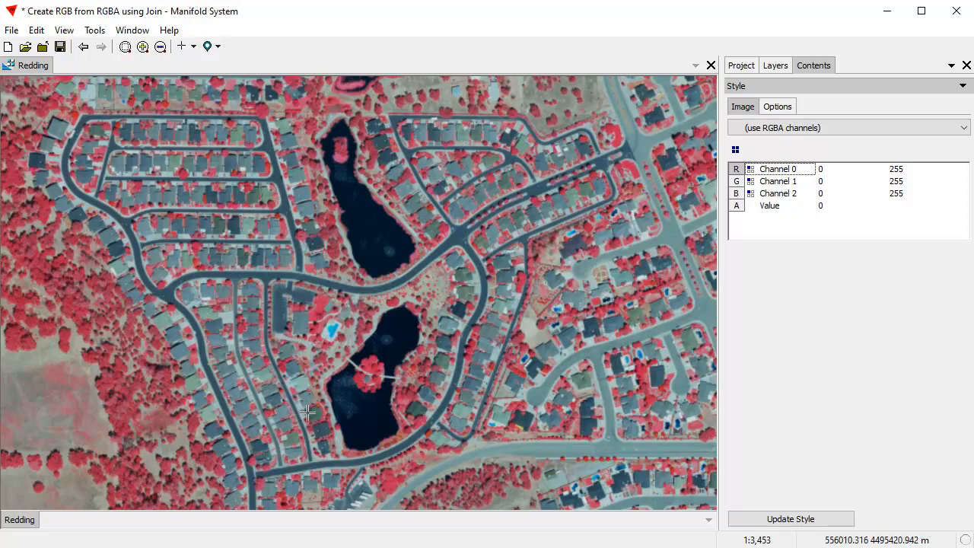
click(732, 68)
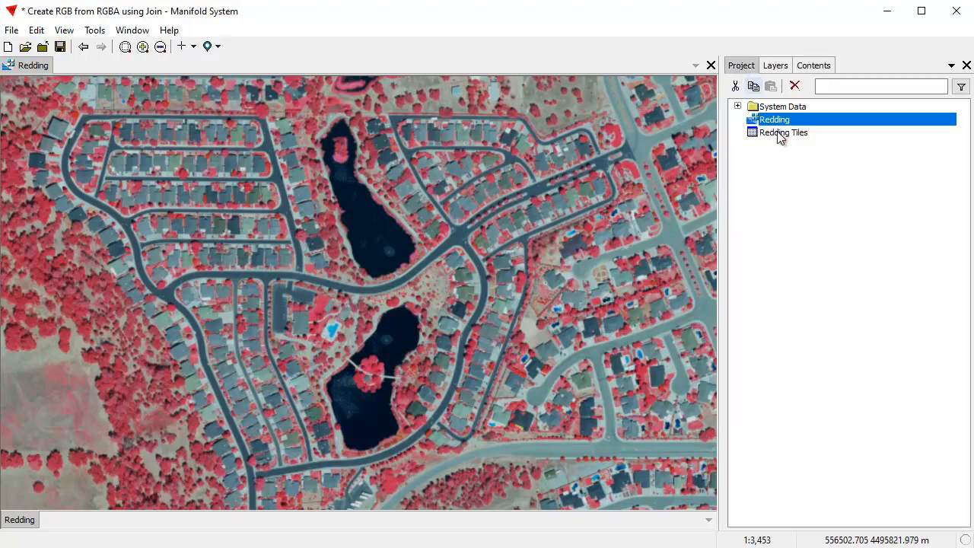
right_click(784, 124)
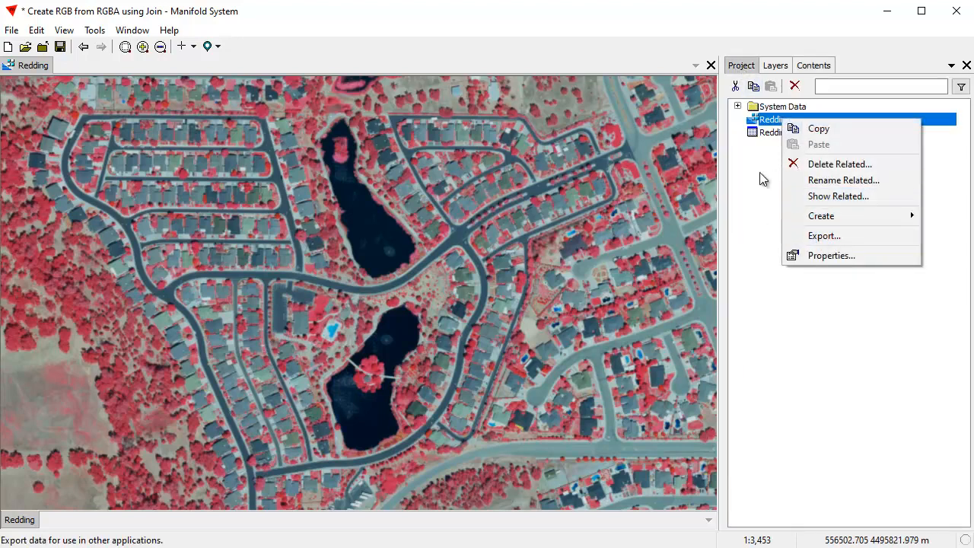
Step: Assign the RGBA channel preset to the Redding image and update its style
click(812, 67)
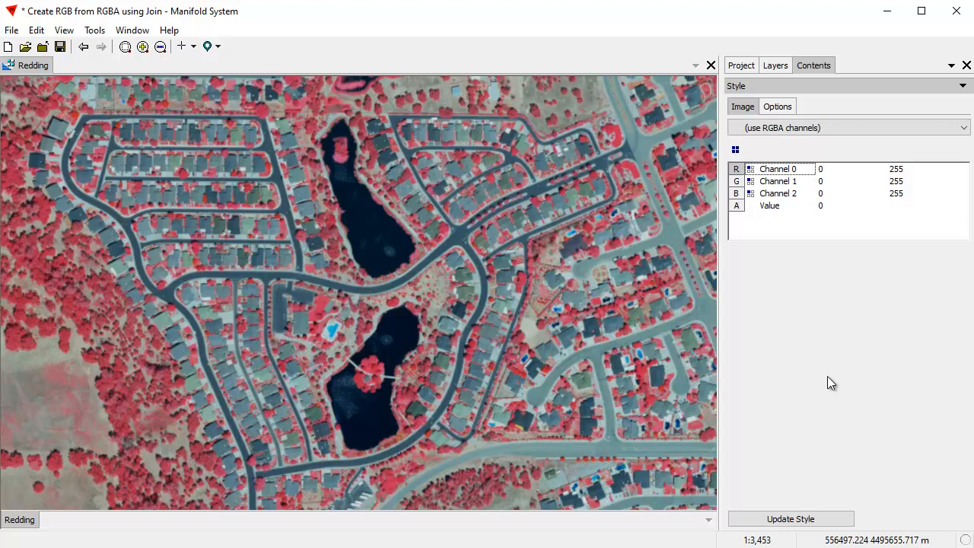
click(735, 149)
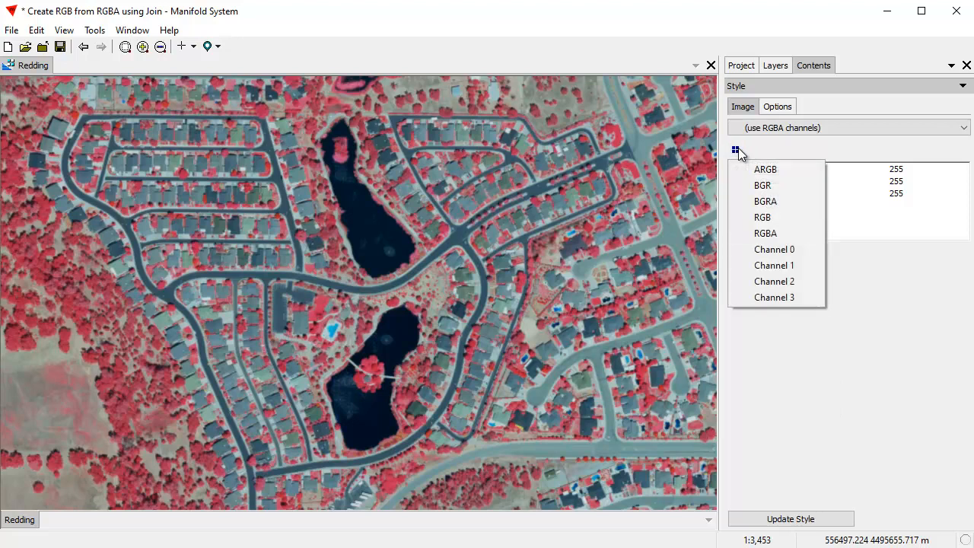
click(788, 236)
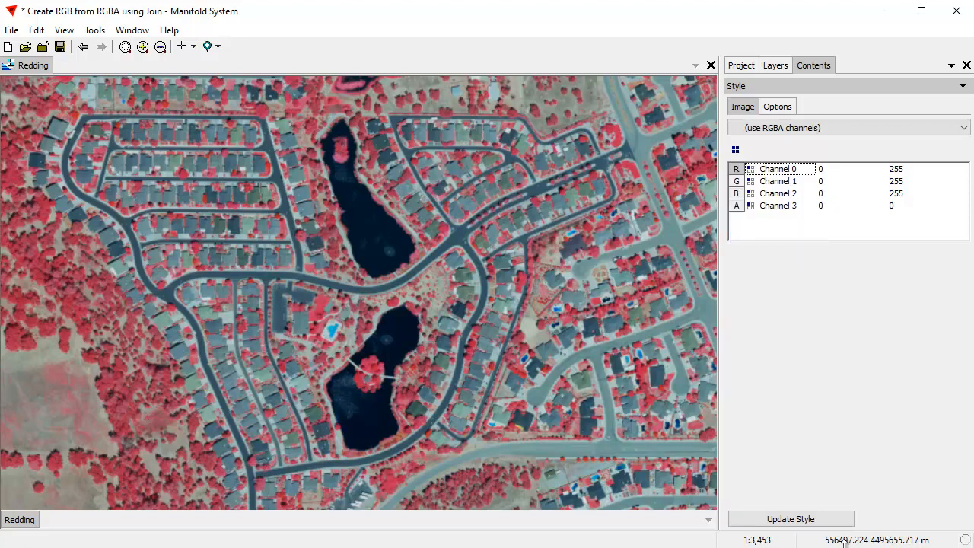
click(813, 515)
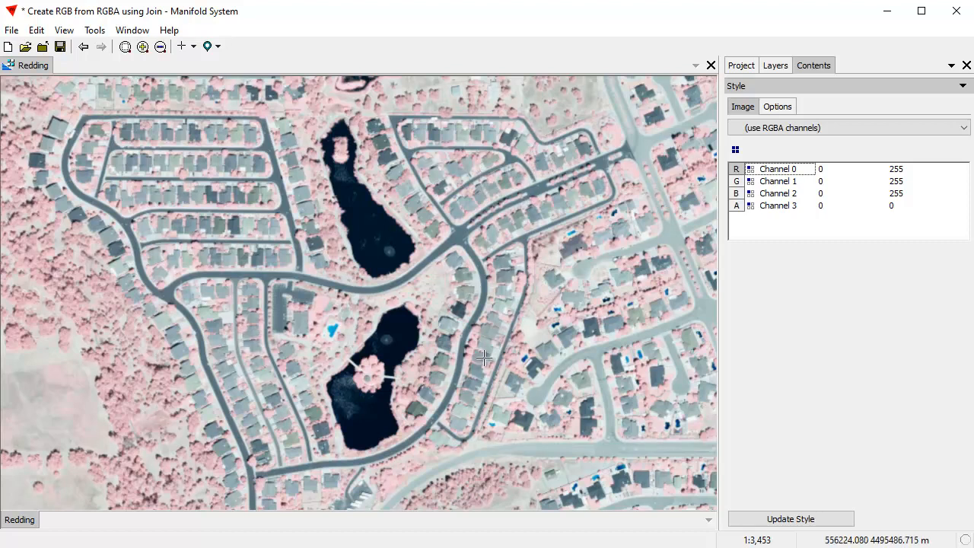
Step: Assign the RGB channel preset to the Redding image and update its style
click(737, 152)
click(767, 218)
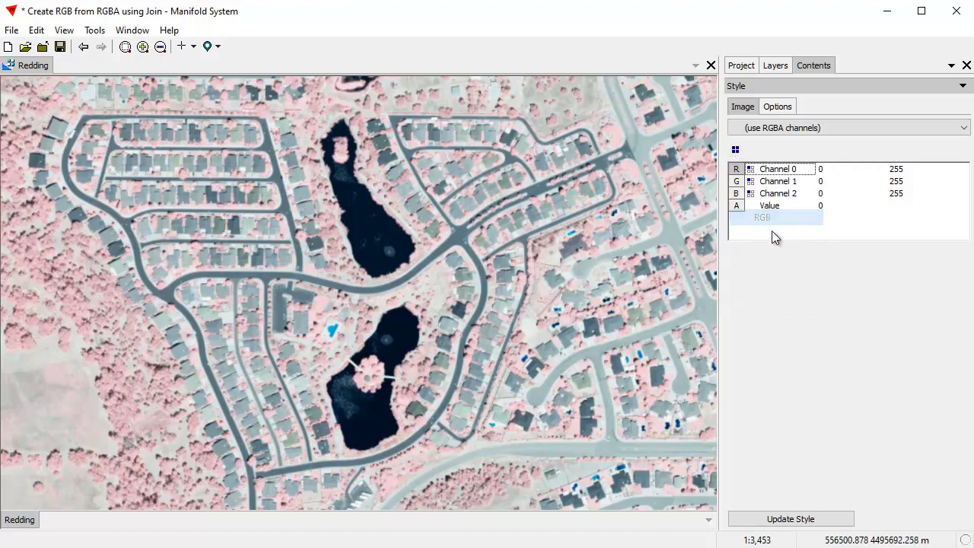
click(792, 518)
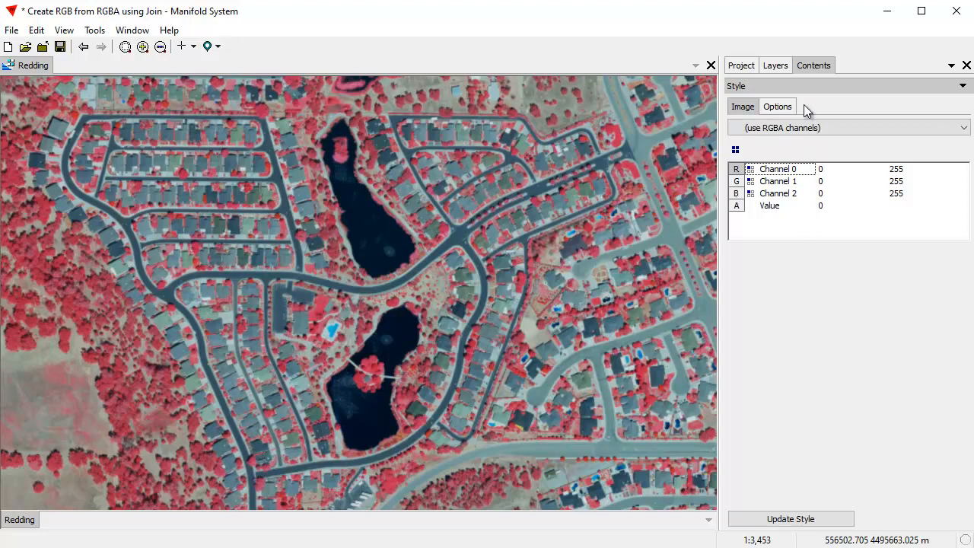
Step: Choose the Channel transform template for the Redding image's Tile field, keeping channel 0
click(741, 66)
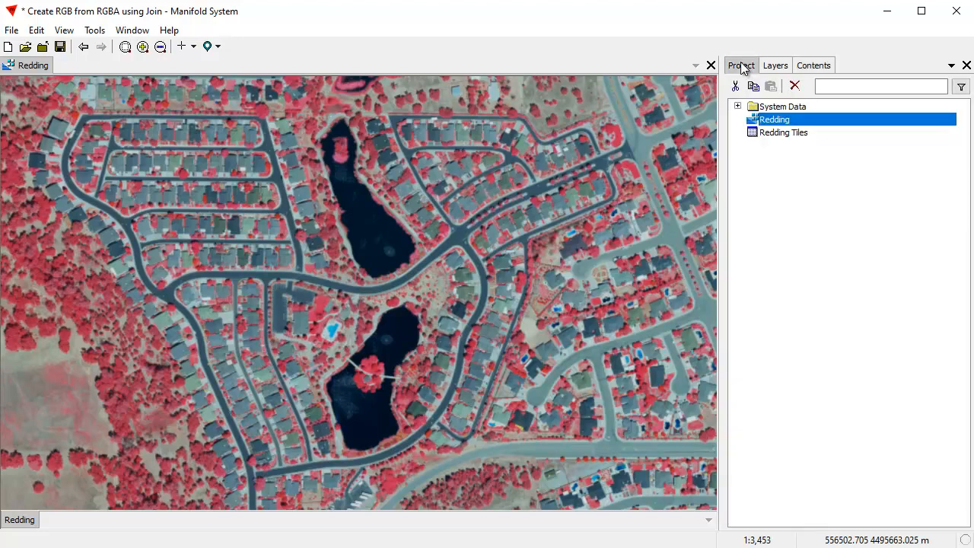
click(778, 221)
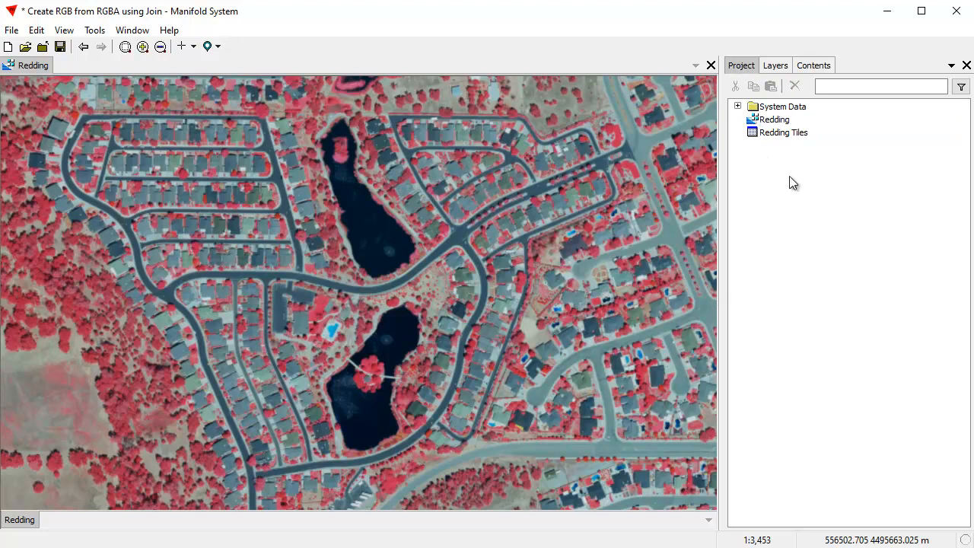
click(814, 66)
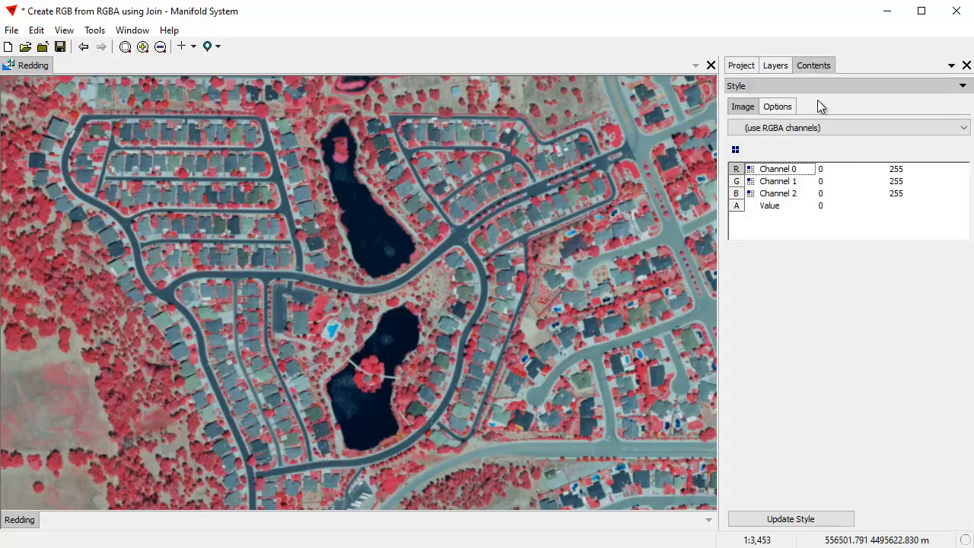
click(766, 86)
click(771, 169)
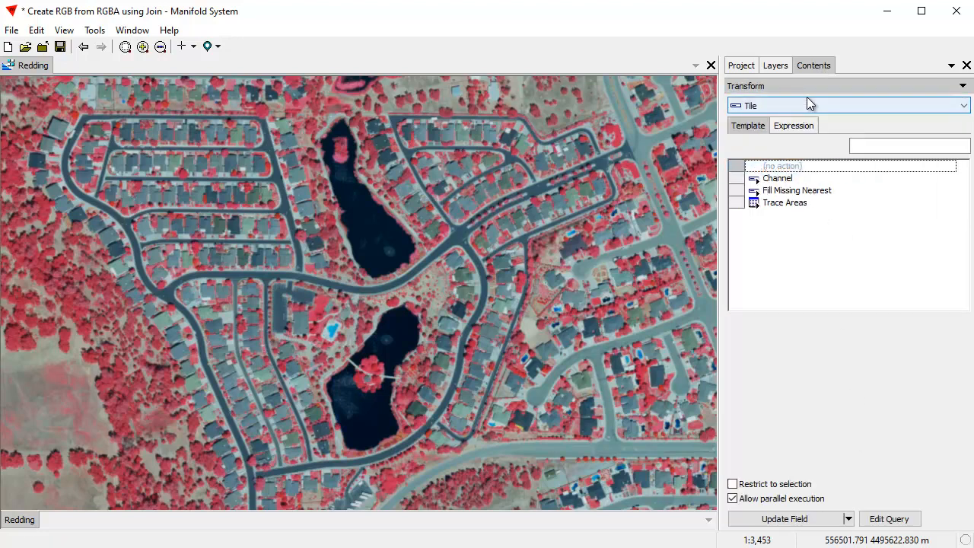
click(777, 179)
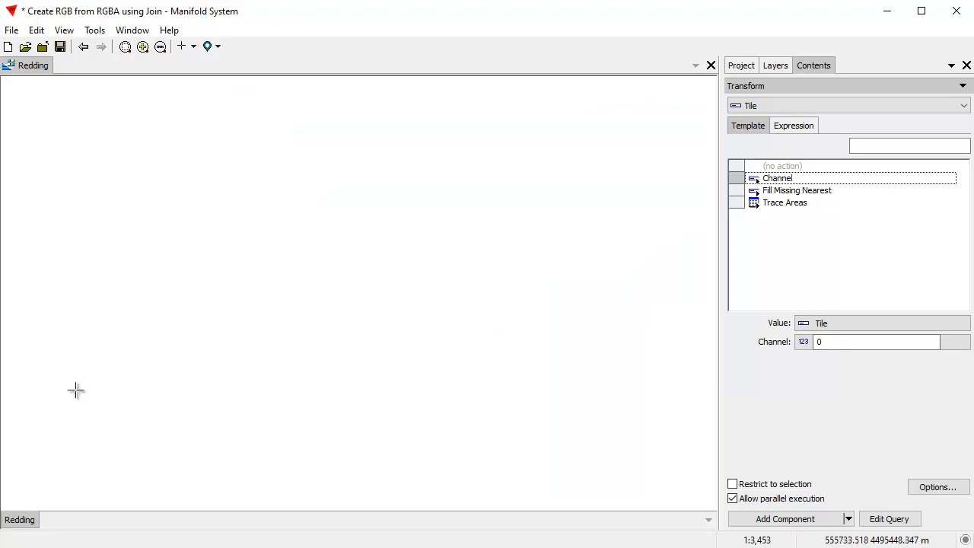
Step: Name the transform's output table Redding RGB Tiles and its image Redding RGB, and add the new component
click(935, 488)
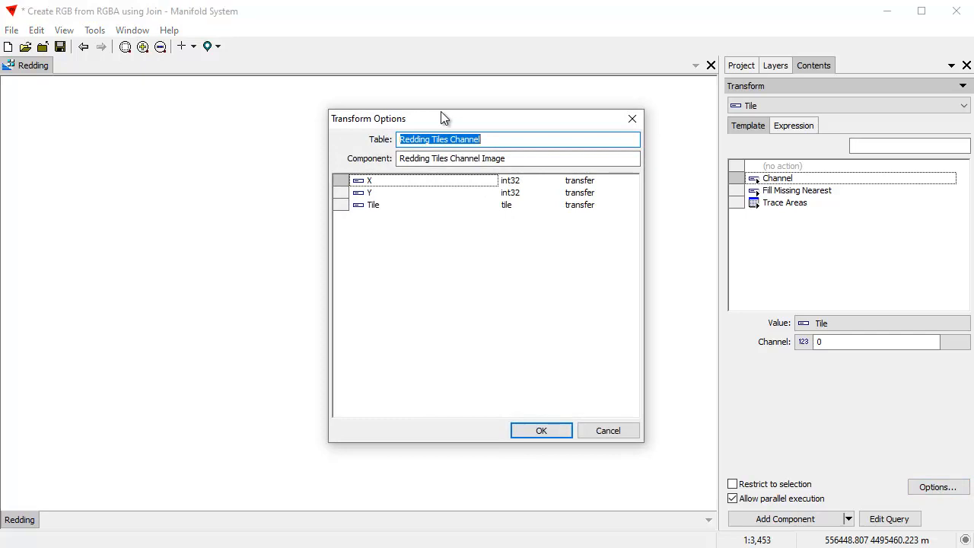
text(Re)
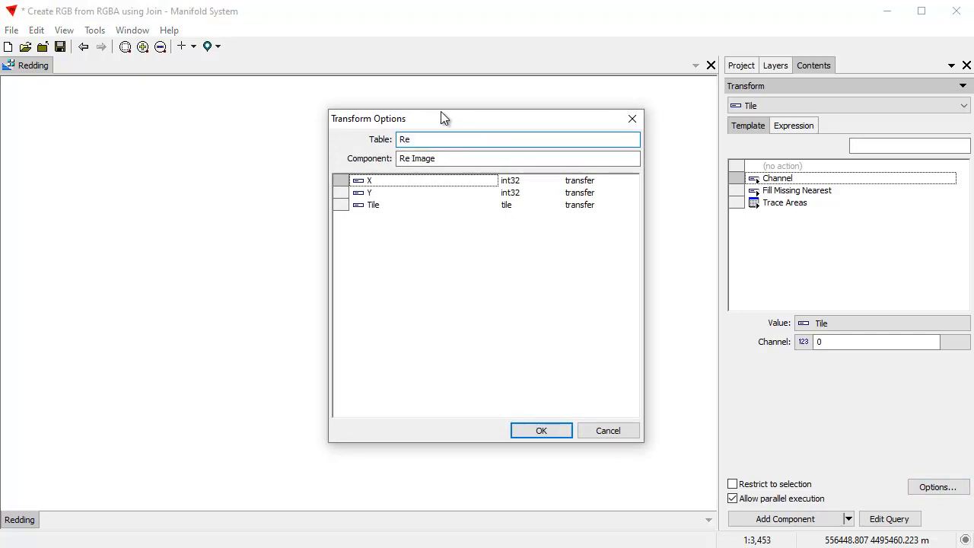
text(dding RGB Tiles)
click(502, 158)
drag(502, 158, 448, 161)
key(BackSpace)
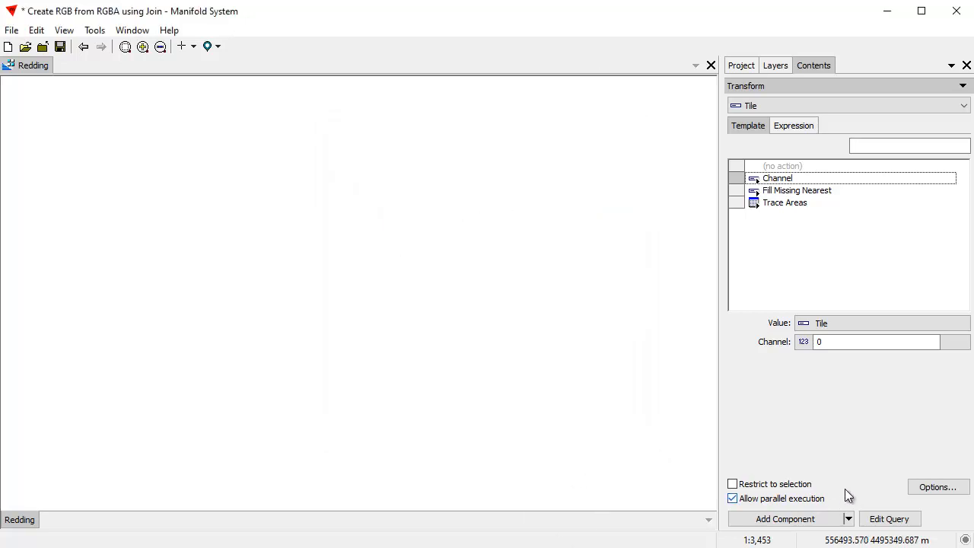
click(813, 522)
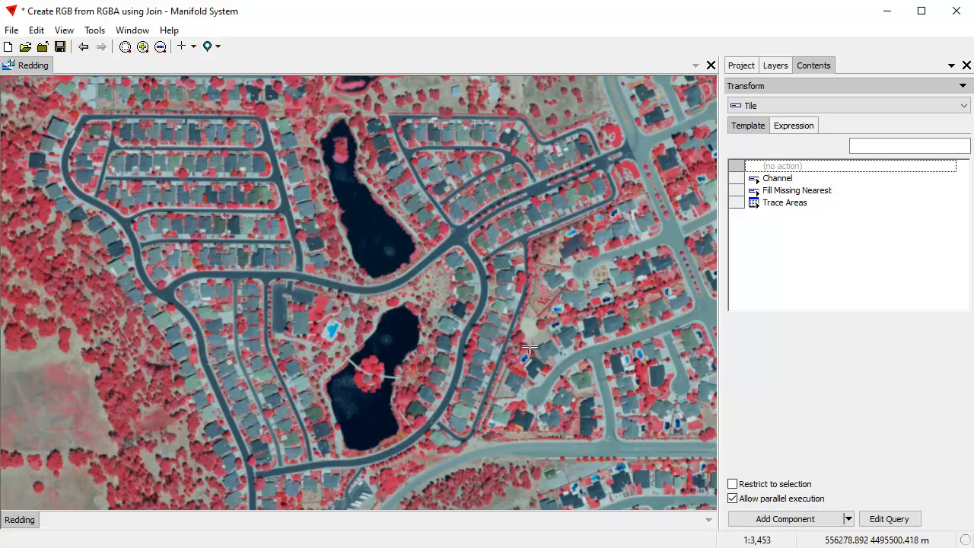
Step: Open the Redding RGB image and examine the neighborhood around the two ponds
click(744, 66)
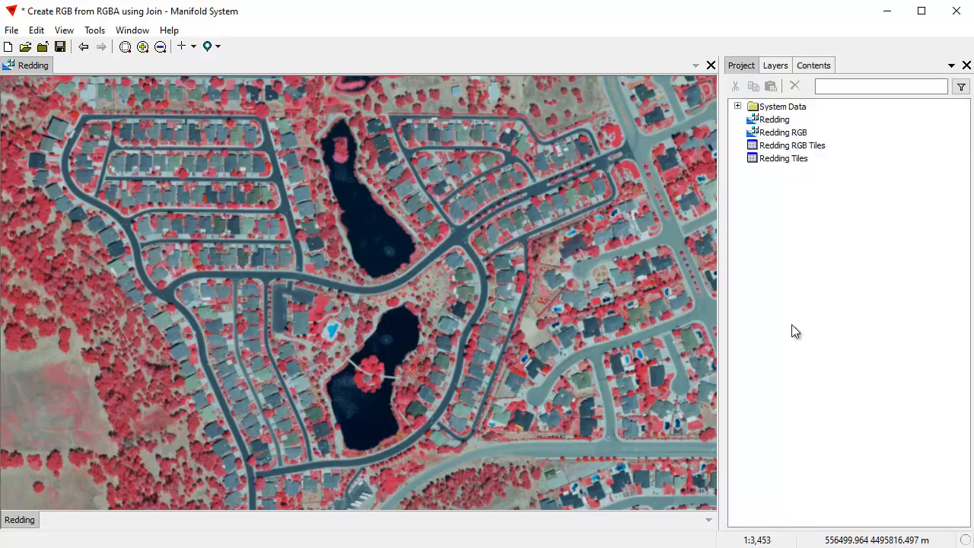
double_click(799, 137)
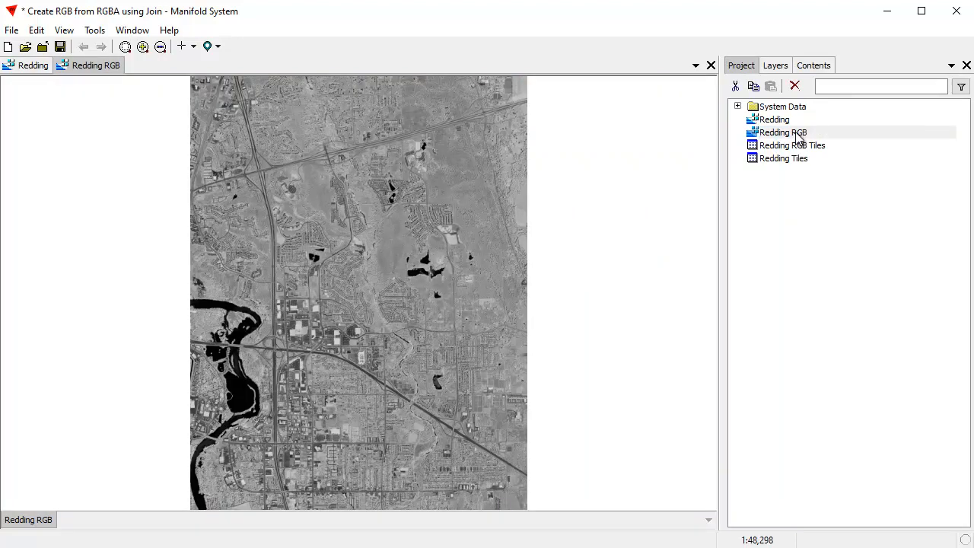
scroll(422, 240, up, 4)
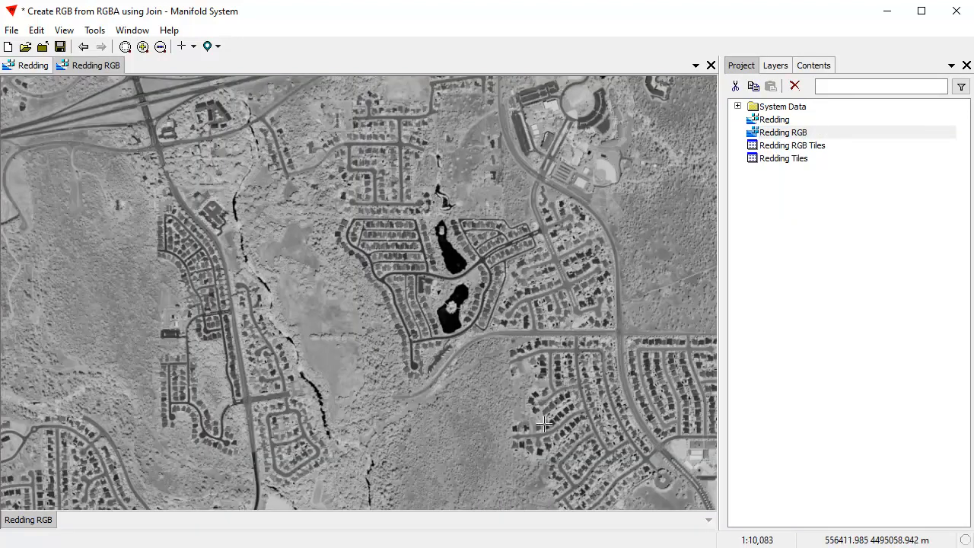
Step: Inspect the Redding RGB image's component information, including its Tile field's data type
scroll(460, 289, up, 3)
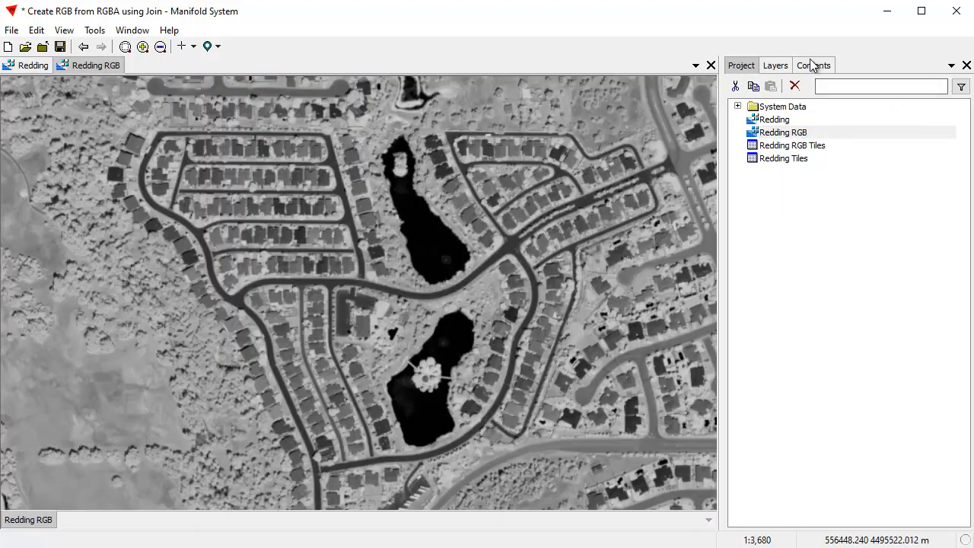
click(813, 66)
click(808, 84)
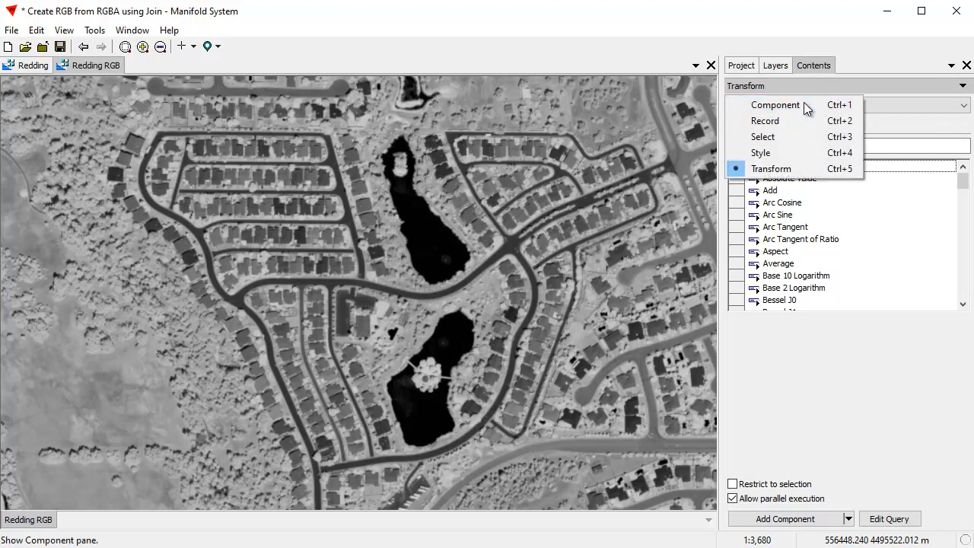
click(803, 104)
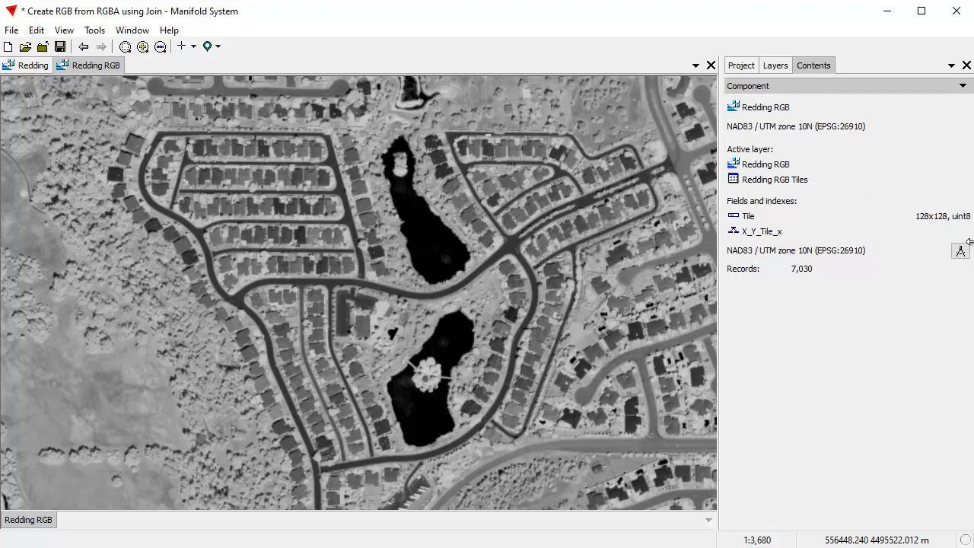
Step: Close the Redding RGB window and add the Redding RGB image as a layer in the Redding window
click(740, 66)
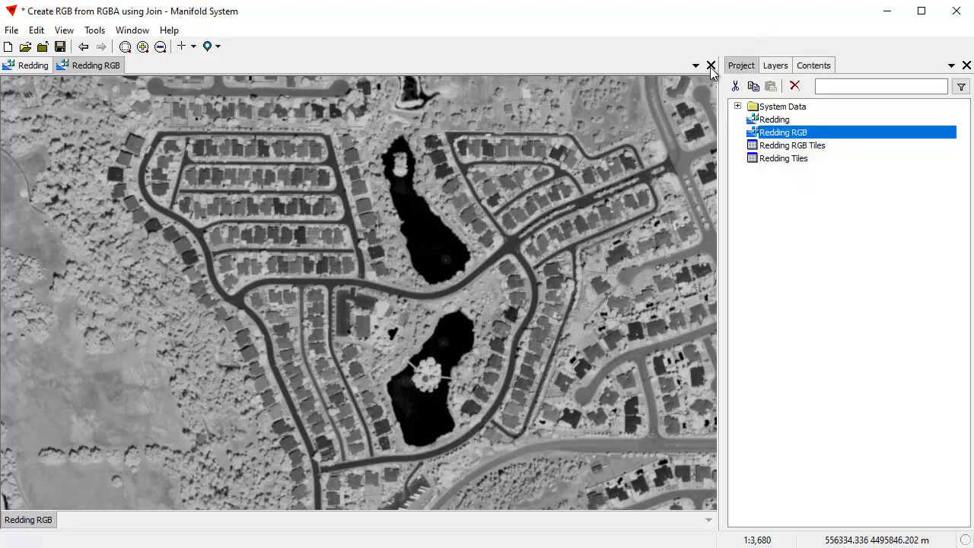
click(711, 65)
drag(799, 137, 265, 256)
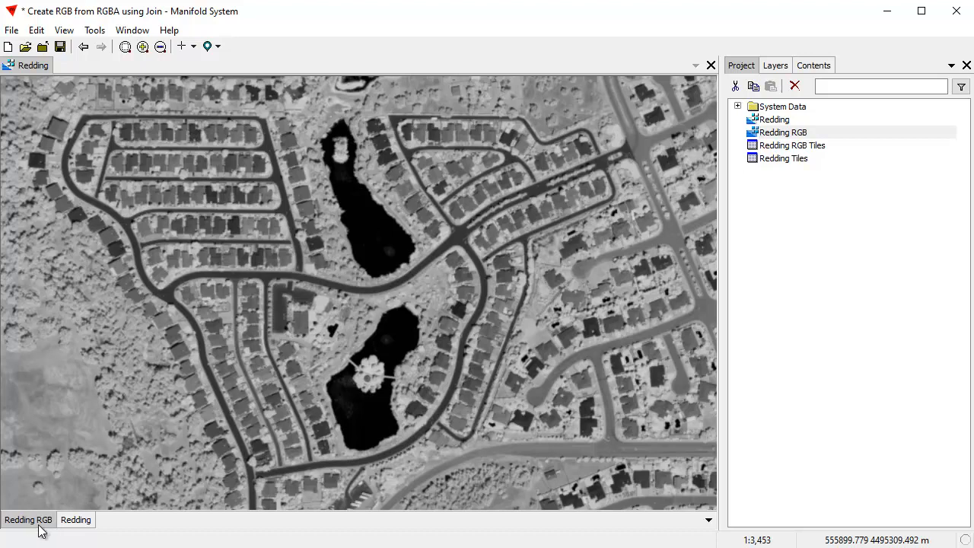
click(778, 136)
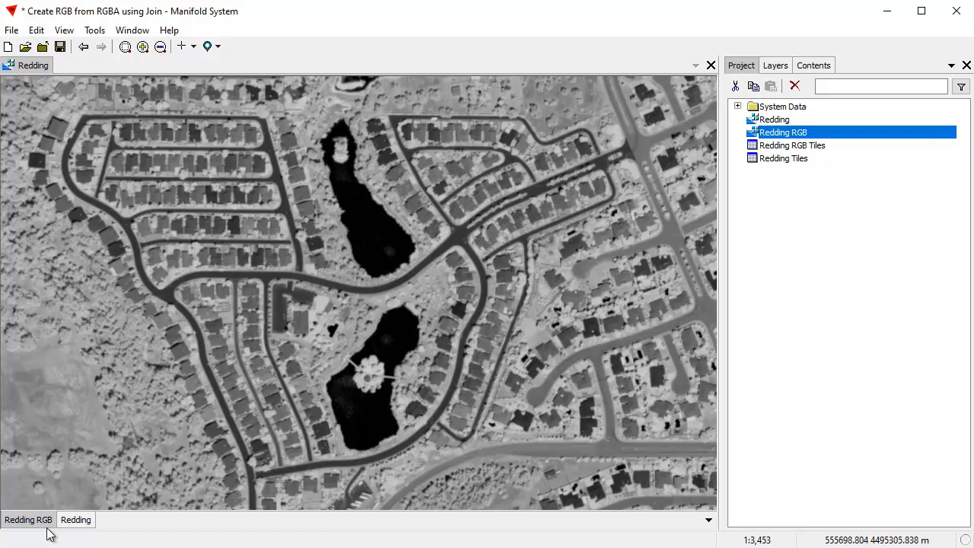
Step: Start a Join on the Redding RGB layer with the Redding image as the source
click(36, 30)
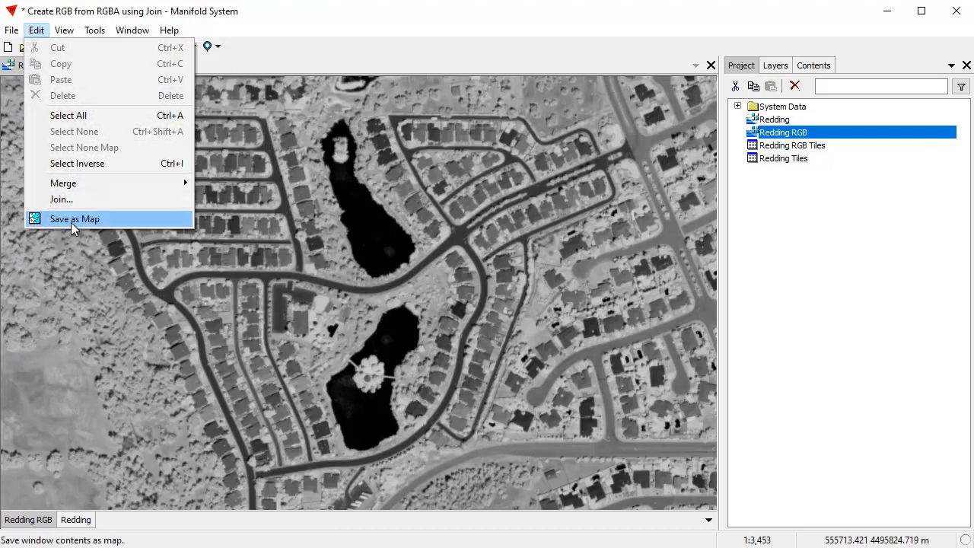
click(60, 200)
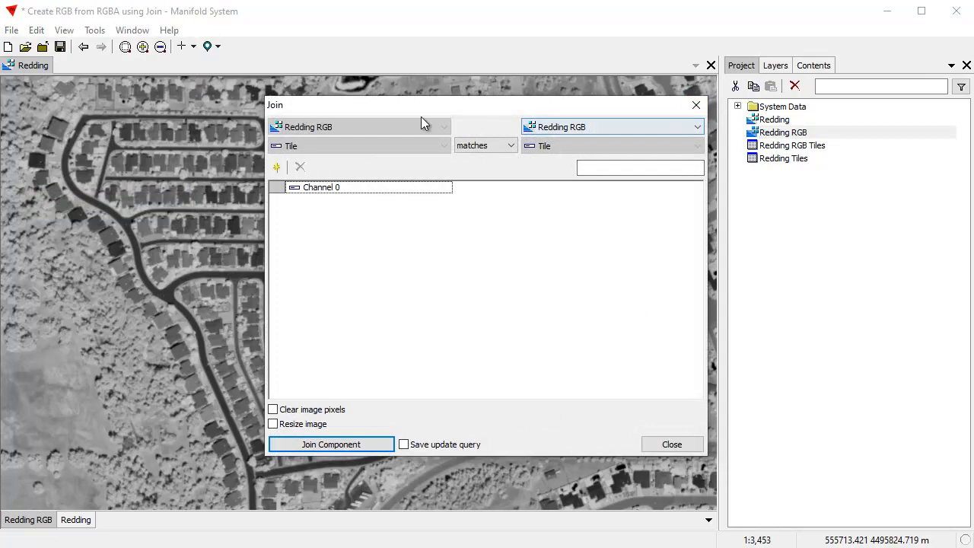
click(694, 127)
click(572, 142)
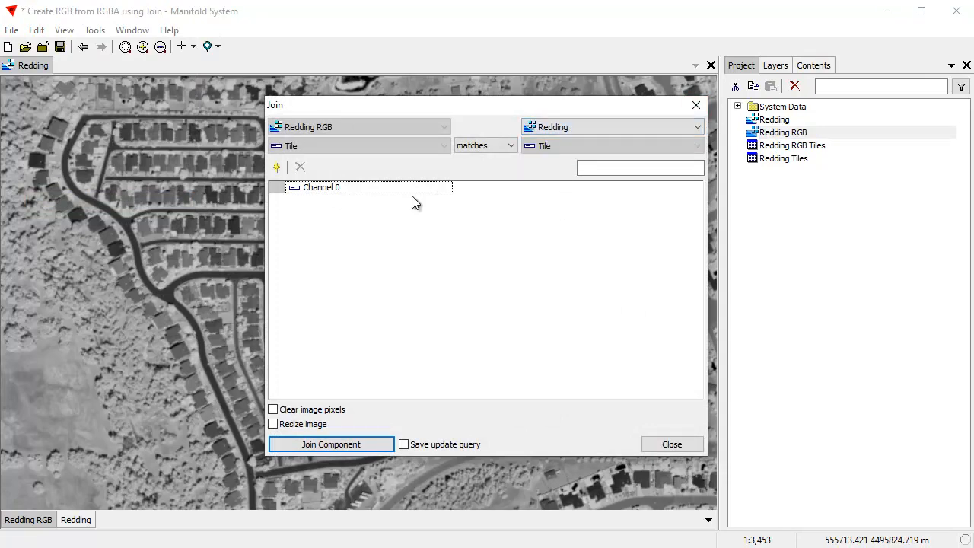
Step: Add Channel 1 and Channel 2 from Redding to the join and run it on the Redding RGB image
click(277, 167)
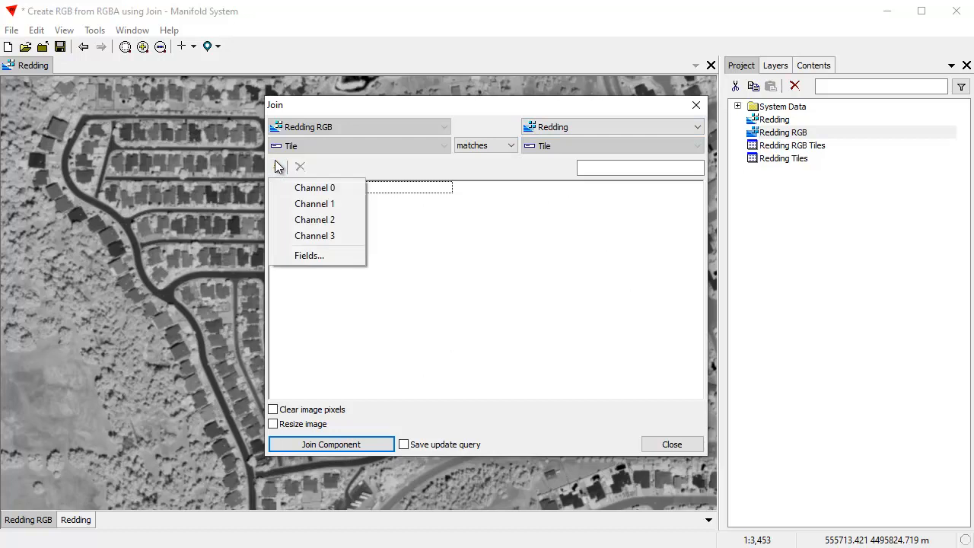
click(299, 258)
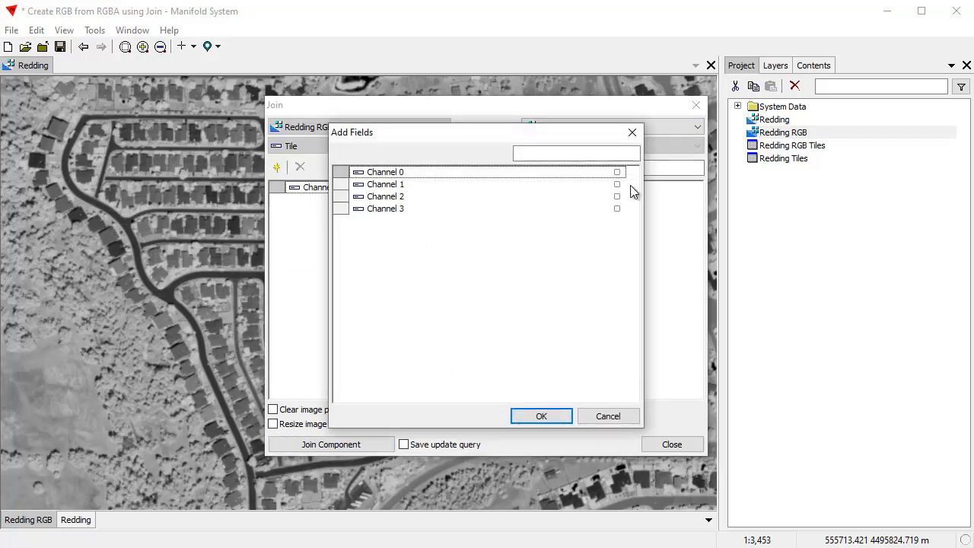
click(617, 184)
click(617, 197)
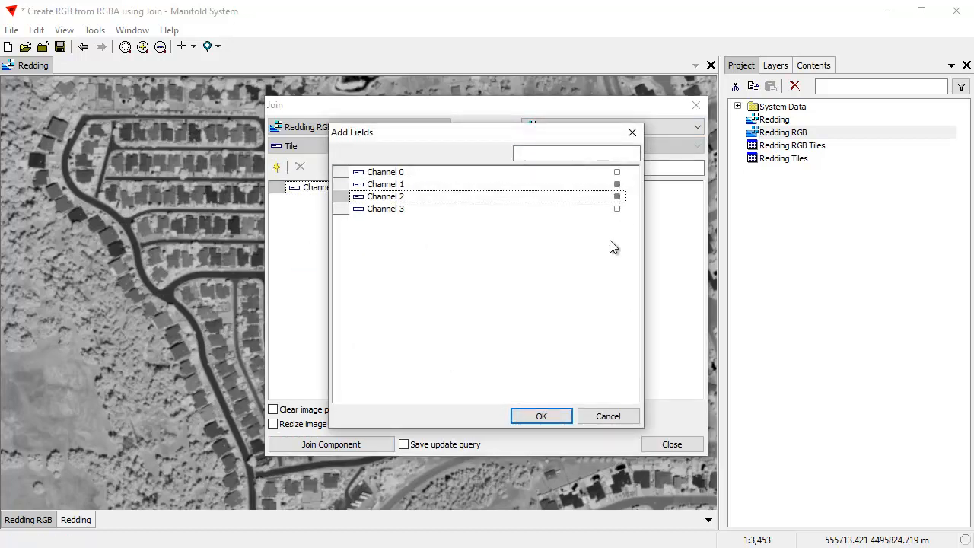
click(541, 416)
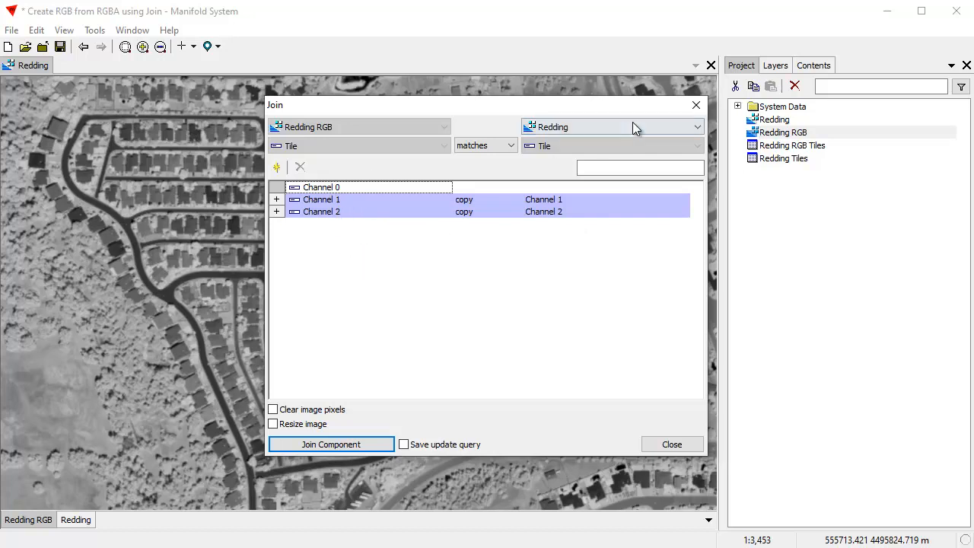
click(353, 447)
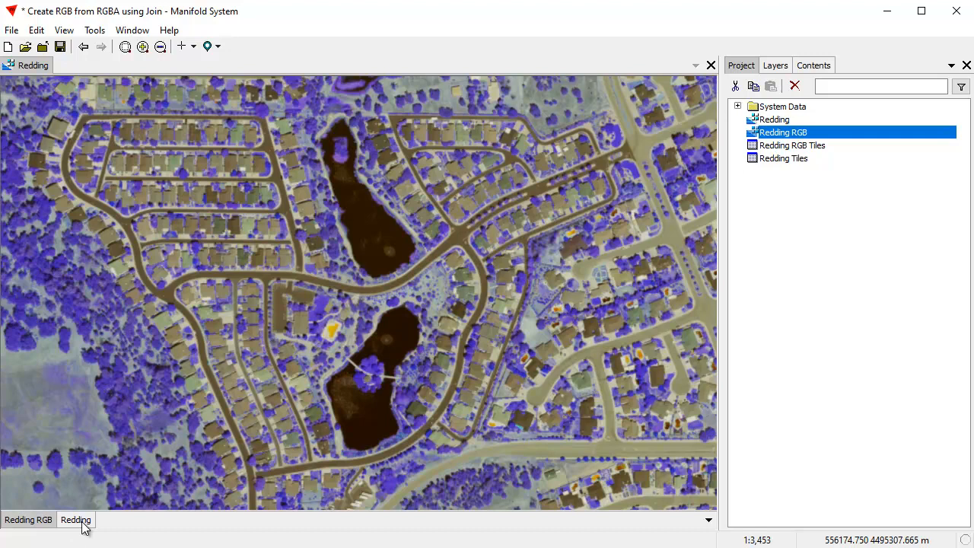
Step: Assign the RGB channel preset to the Redding RGB layer and update its style
click(33, 522)
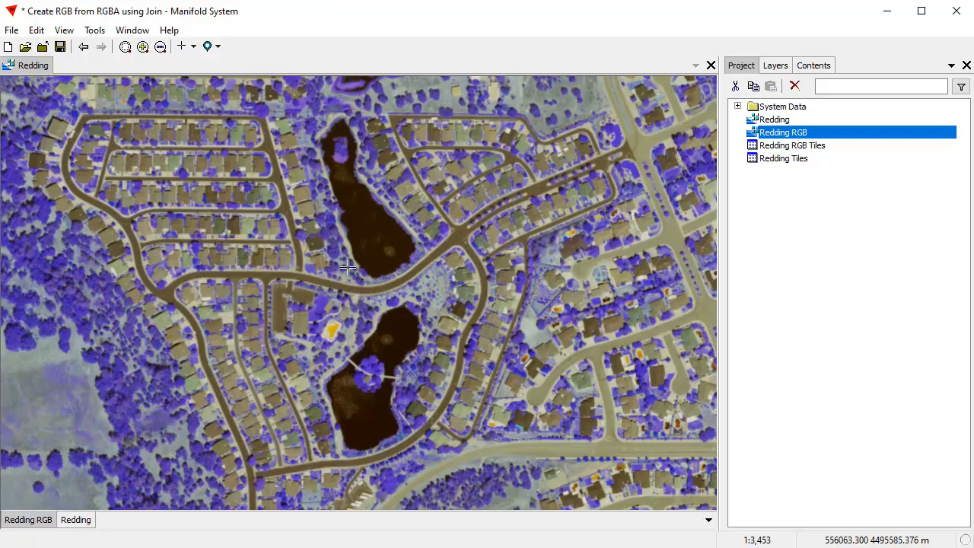
click(816, 65)
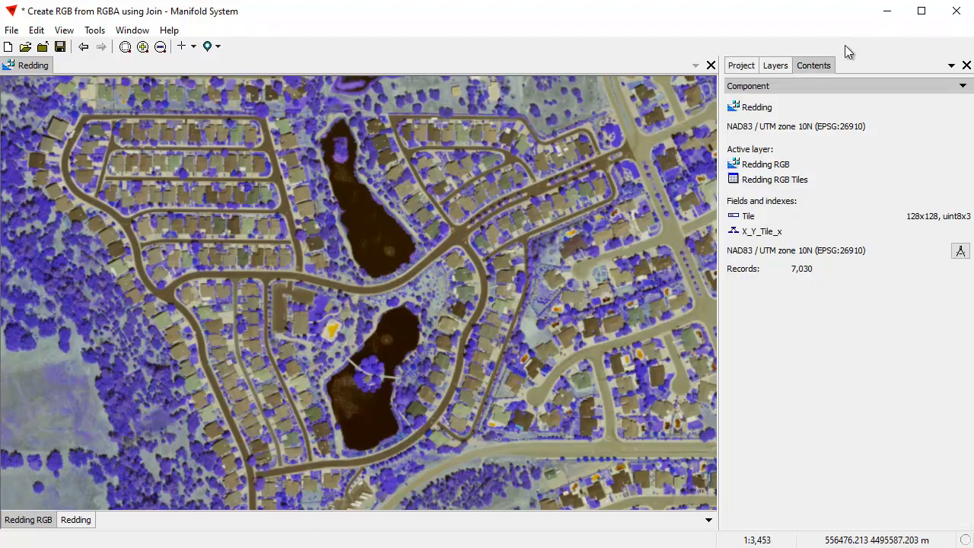
click(762, 87)
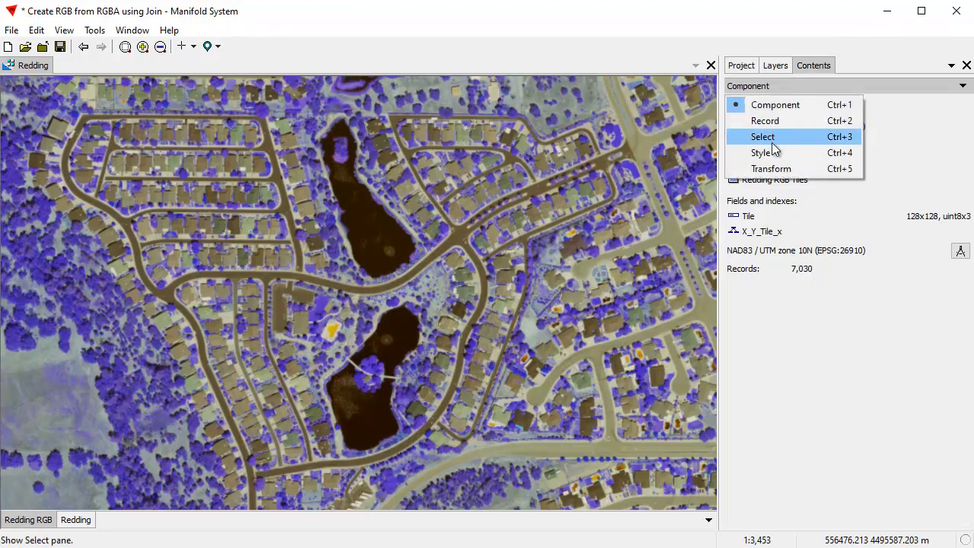
click(771, 150)
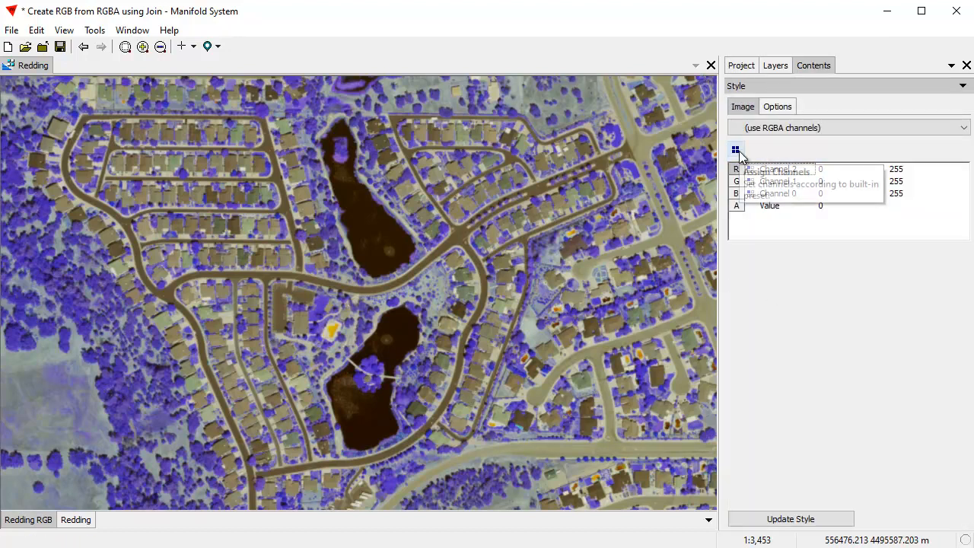
click(737, 152)
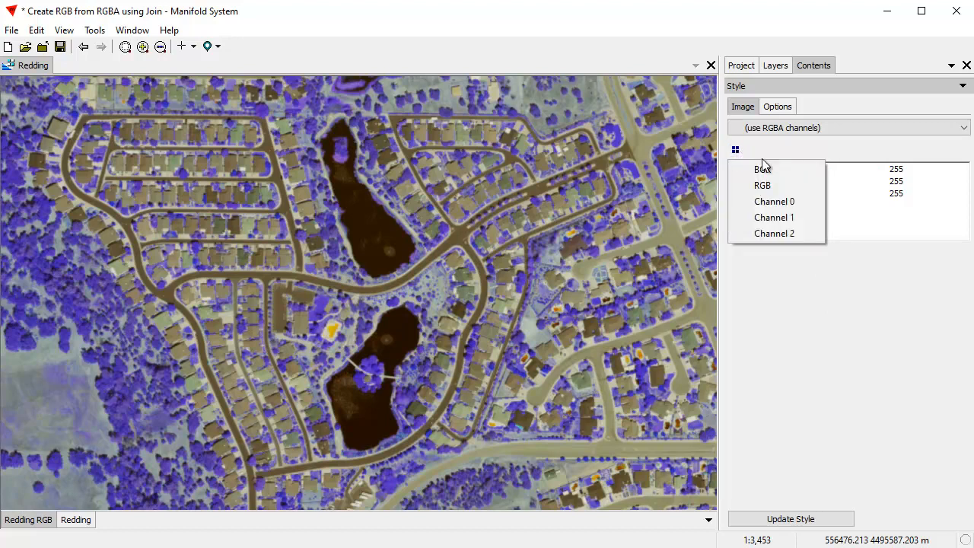
click(771, 186)
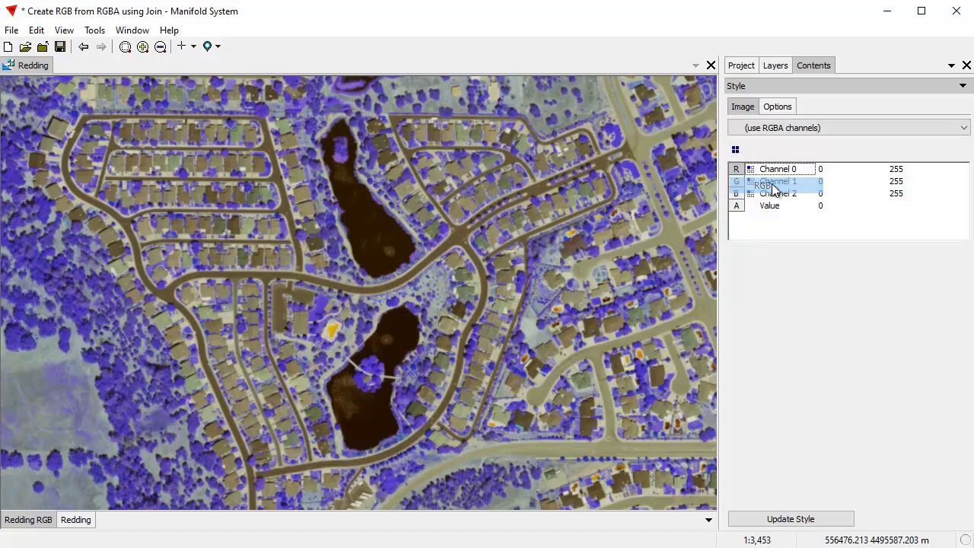
click(798, 522)
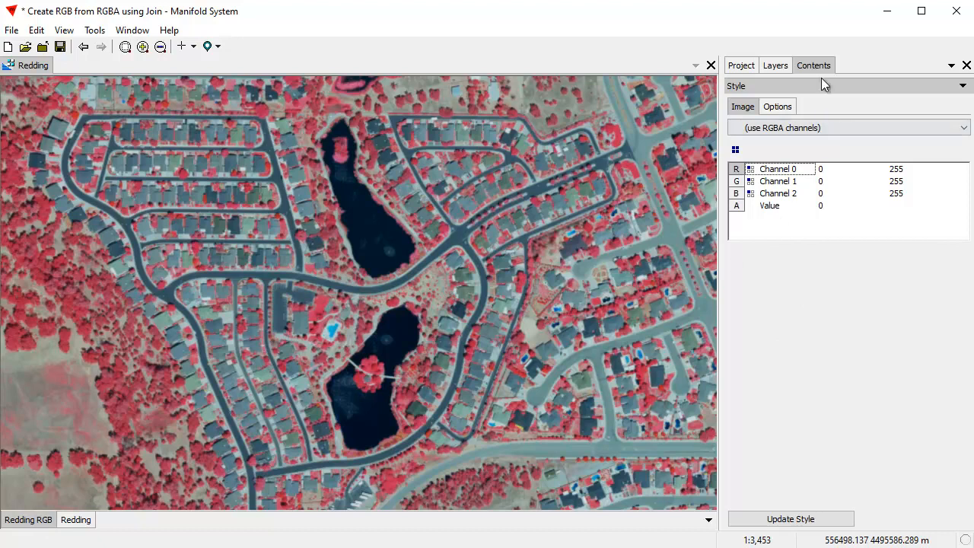
Step: Compare the Tile field's data type in the component information of the Redding RGB and Redding layers
click(788, 86)
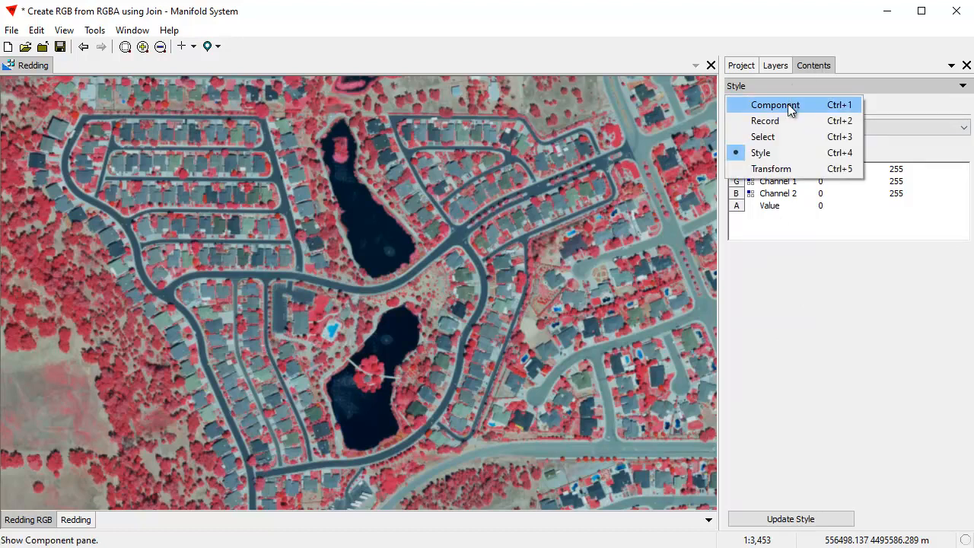
click(790, 107)
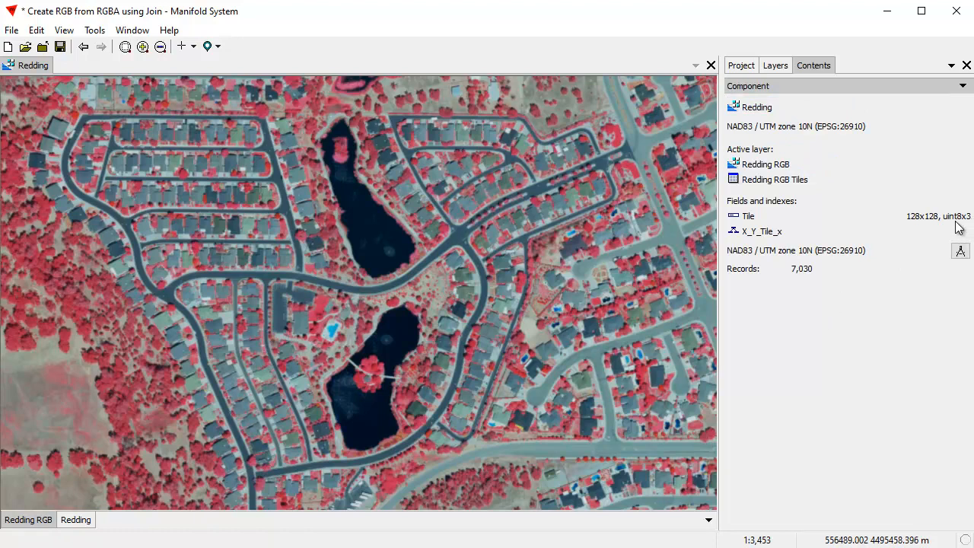
click(87, 522)
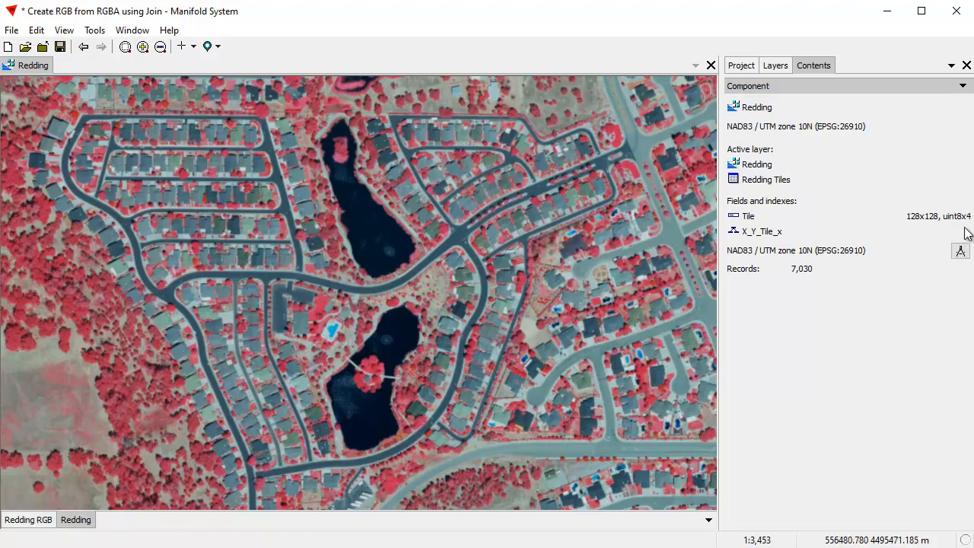
click(18, 522)
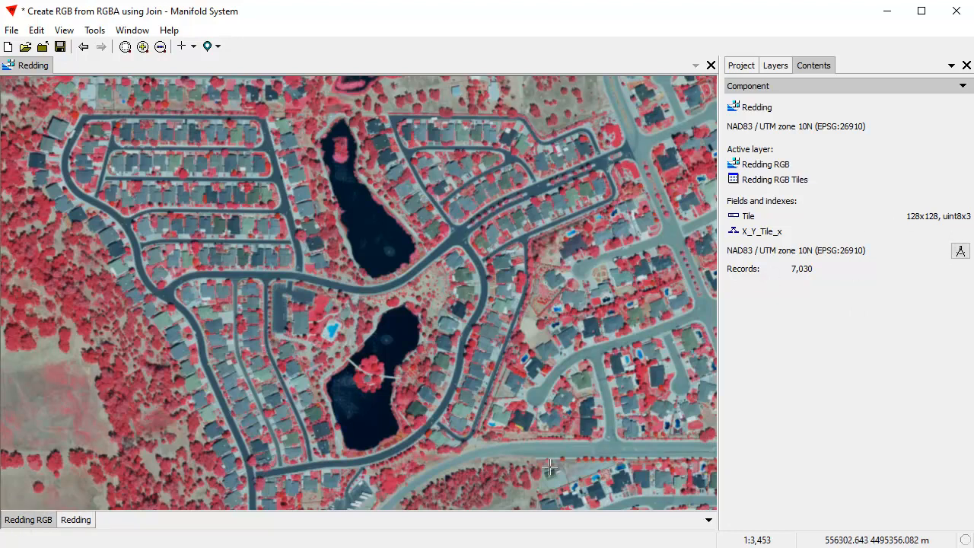
click(738, 67)
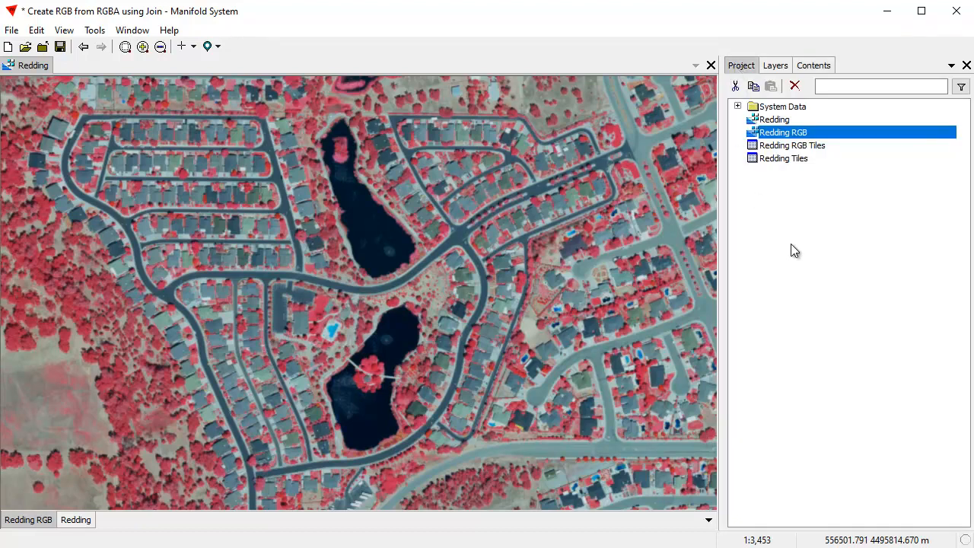
right_click(770, 133)
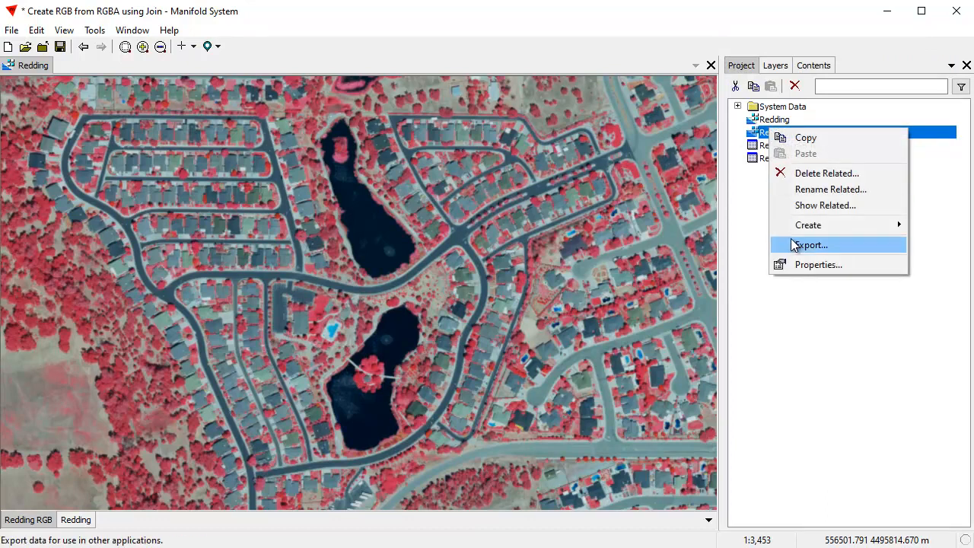
click(838, 446)
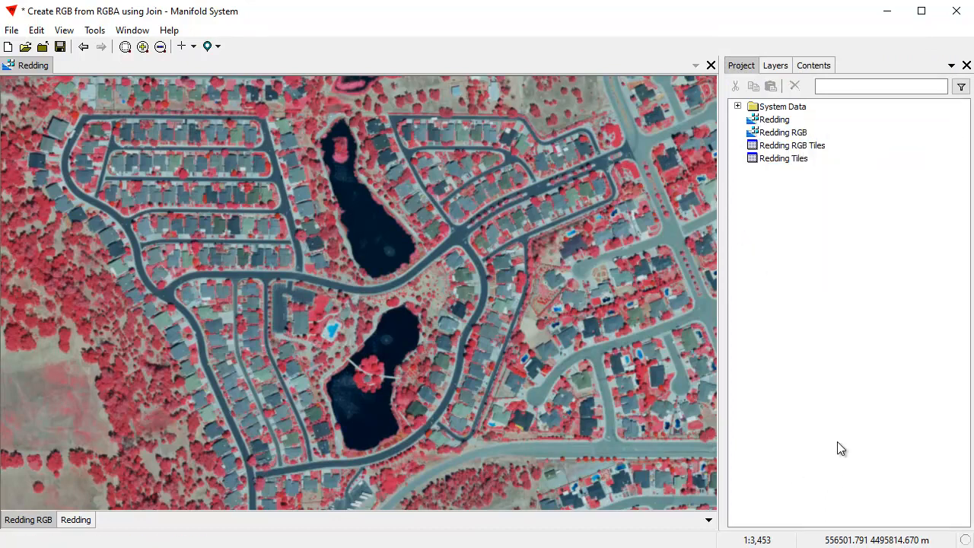